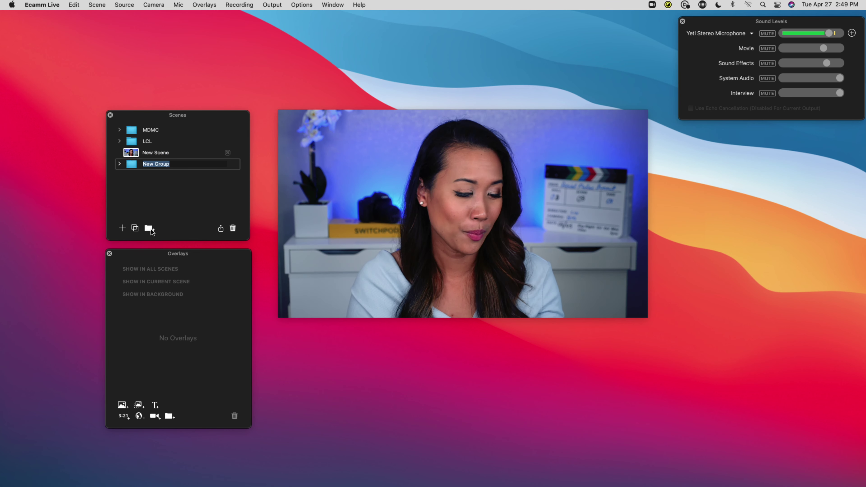
Rename the New Group folder to 'Showrunner'
{"action": "type", "text": "Showrunner"}
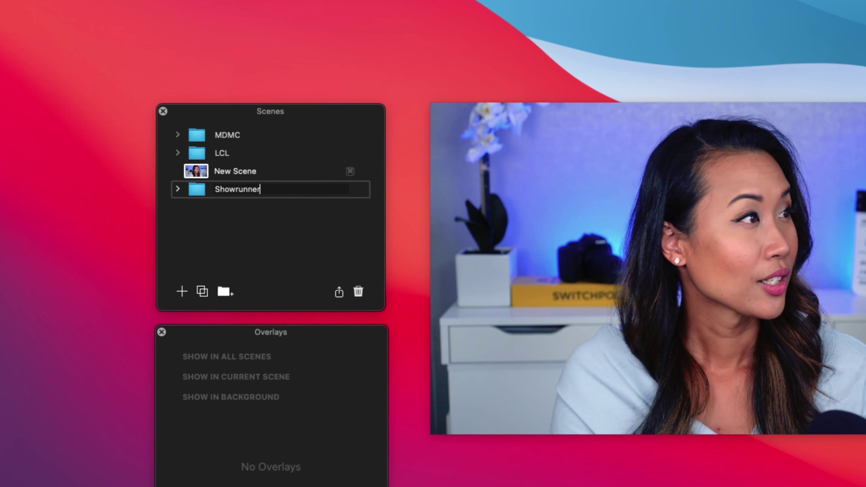
{"action": "key", "text": "Return"}
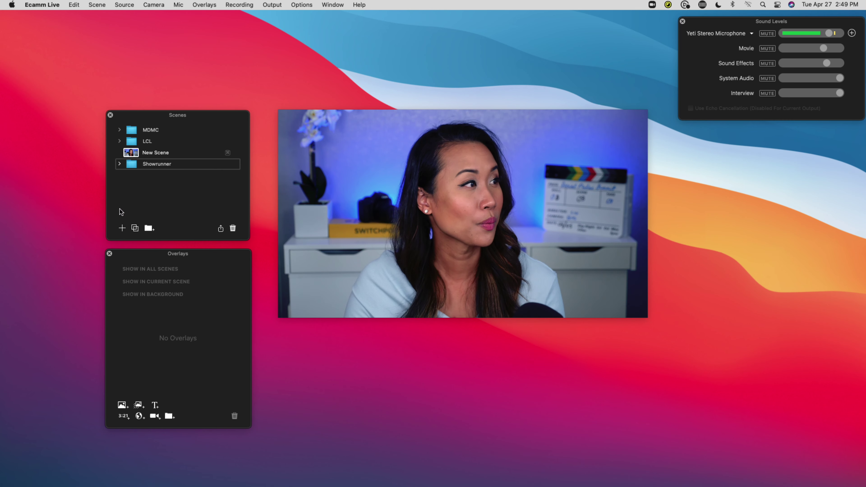
Add a new scene named 'Intro' inside the Showrunner folder
{"action": "left_click", "coordinate": [122, 229]}
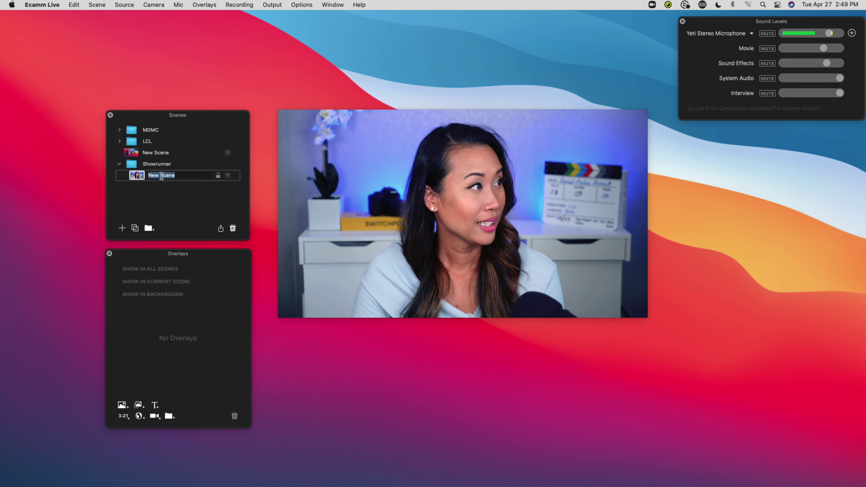
{"action": "type", "text": "Int"}
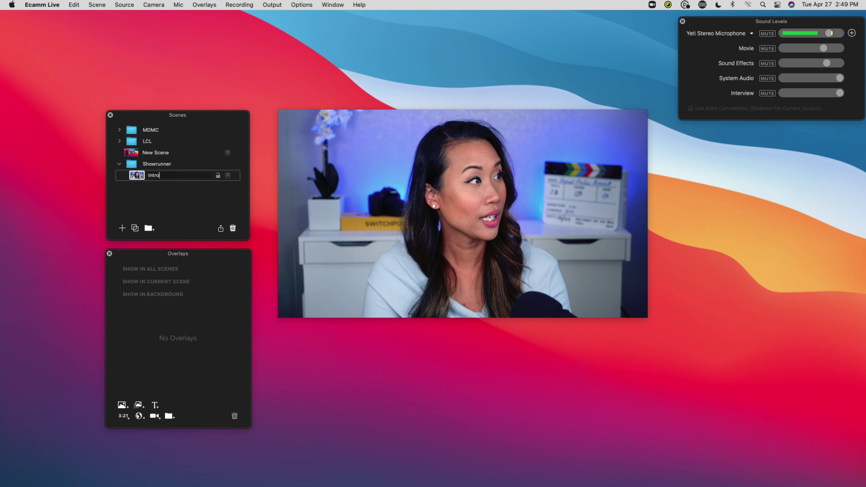
{"action": "type", "text": "ro"}
{"action": "key", "text": "Return"}
Drop SR Logo Reveal.mp4 onto the Intro scene and mute the microphone during it
{"action": "mouse_move", "coordinate": [379, 171]}
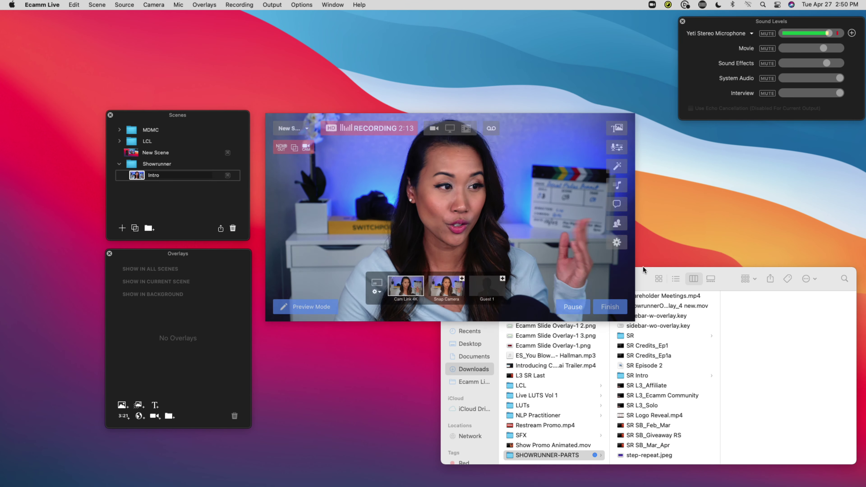
{"action": "mouse_move", "coordinate": [525, 482]}
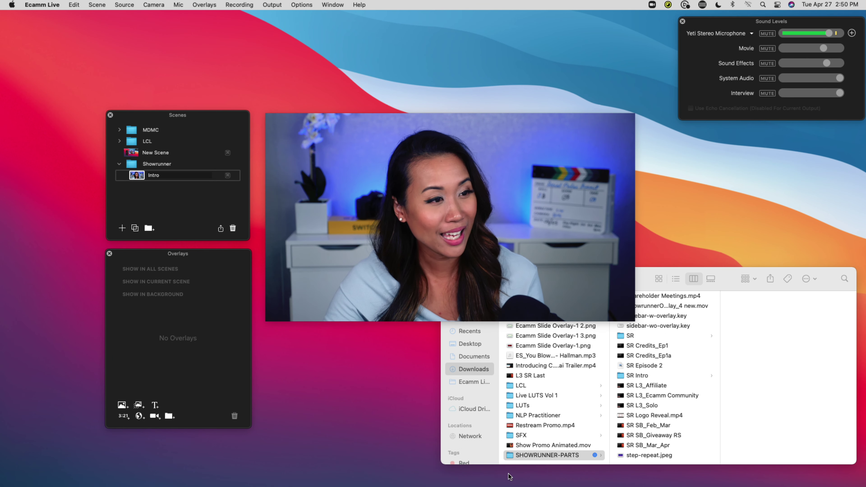
{"action": "left_click_drag", "start_coordinate": [672, 419], "coordinate": [470, 190]}
{"action": "left_click", "coordinate": [379, 286]}
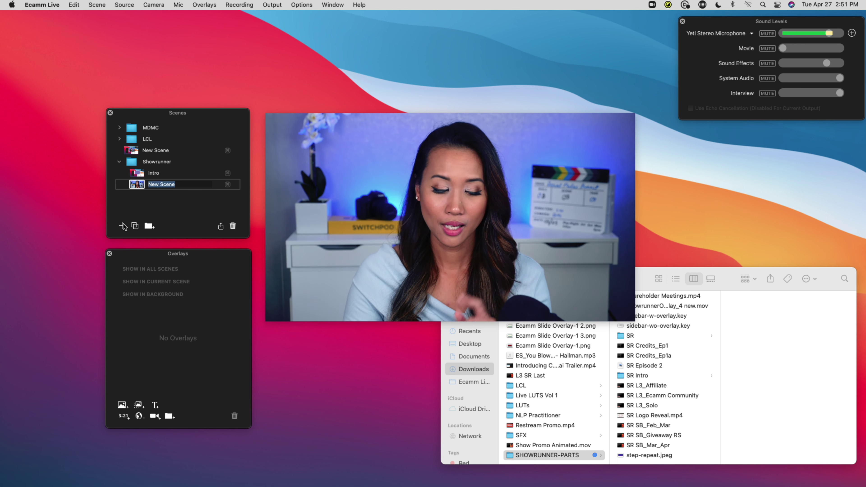
Add OVERLAY-002.png to the Solo scene as a frame aligned to fill the video
{"action": "type", "text": "olo"}
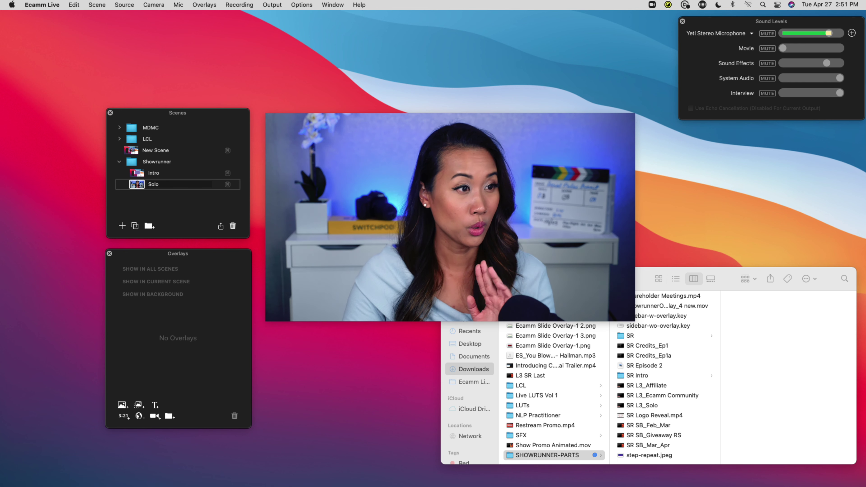
{"action": "left_click", "coordinate": [745, 360]}
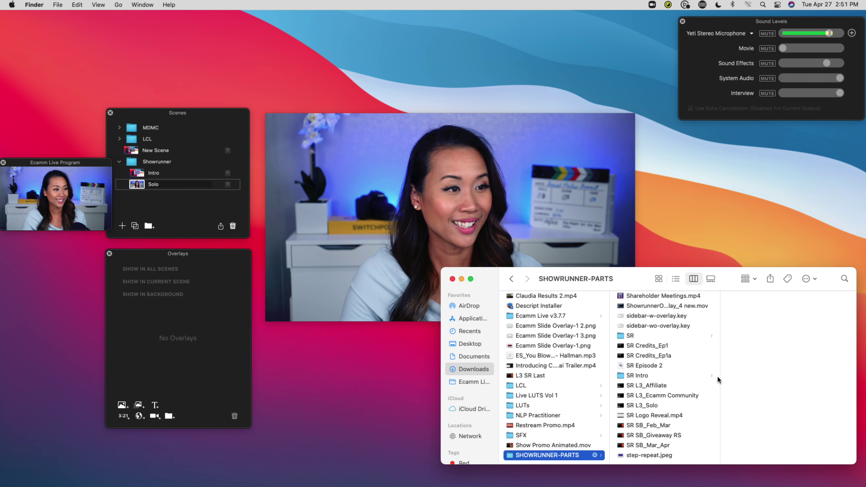
{"action": "scroll", "coordinate": [689, 387], "scroll_direction": "down", "scroll_amount": 1}
{"action": "scroll", "coordinate": [688, 389], "scroll_direction": "up", "scroll_amount": 1}
{"action": "scroll", "coordinate": [676, 368], "scroll_direction": "up", "scroll_amount": 5}
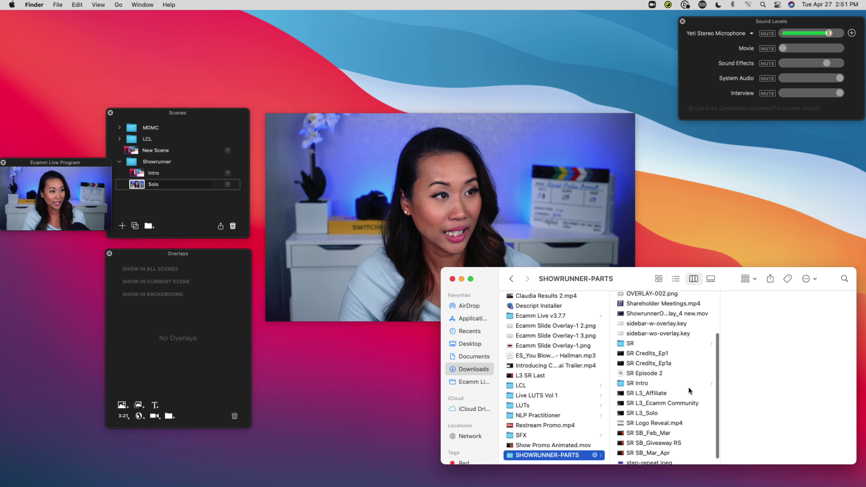
{"action": "left_click_drag", "start_coordinate": [664, 337], "coordinate": [533, 209]}
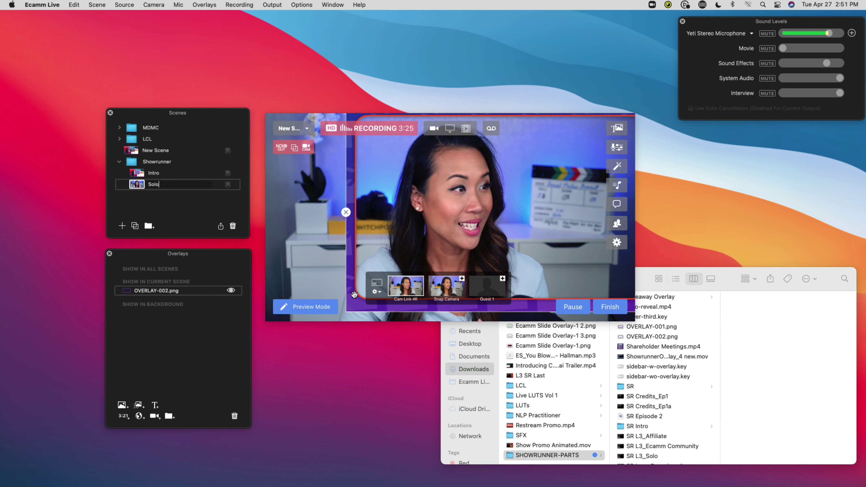
{"action": "left_click_drag", "start_coordinate": [356, 300], "coordinate": [274, 304]}
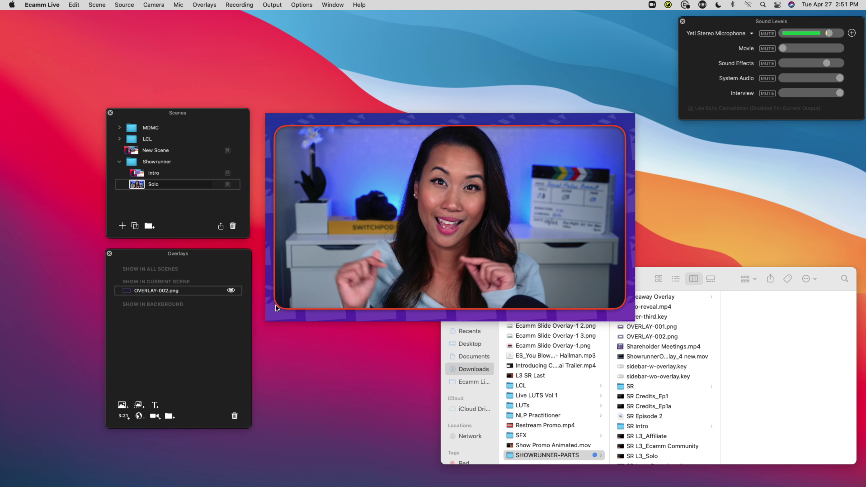
Add the SR L3_Solo lower-third video and move it left and up into place
{"action": "left_click", "coordinate": [652, 458]}
{"action": "left_click", "coordinate": [652, 458]}
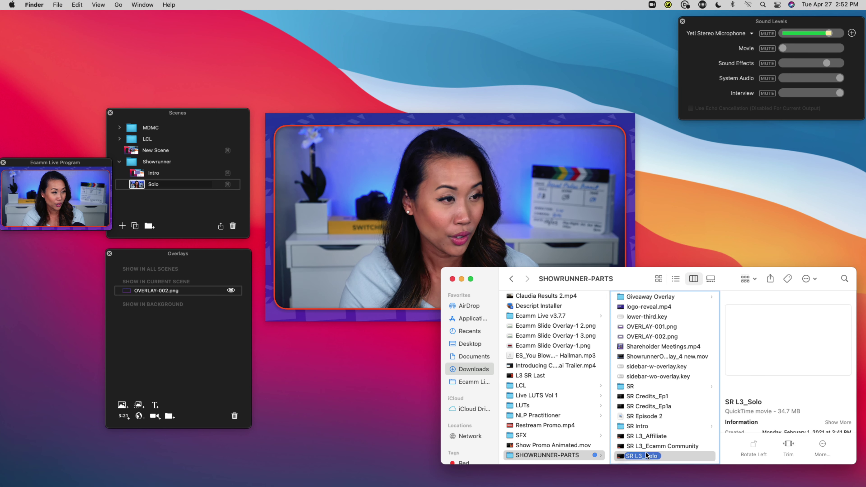
{"action": "left_click_drag", "start_coordinate": [629, 440], "coordinate": [385, 284]}
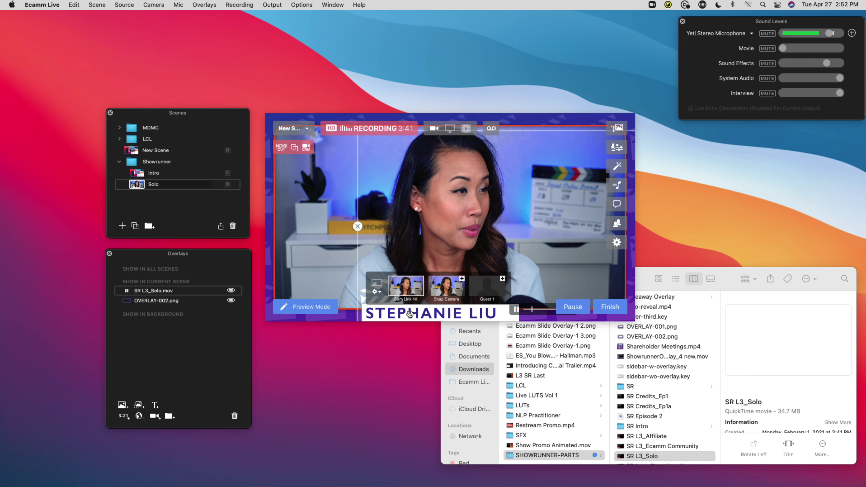
{"action": "left_click_drag", "start_coordinate": [409, 314], "coordinate": [317, 296]}
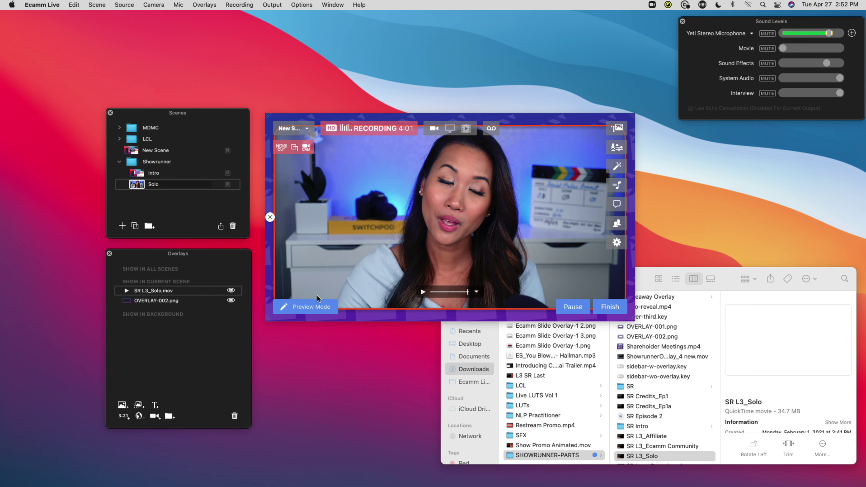
Create an 'Interview' scene and add Guest 1 to its layout
{"action": "left_click", "coordinate": [122, 227]}
{"action": "type", "text": "Interview"}
{"action": "key", "text": "Return"}
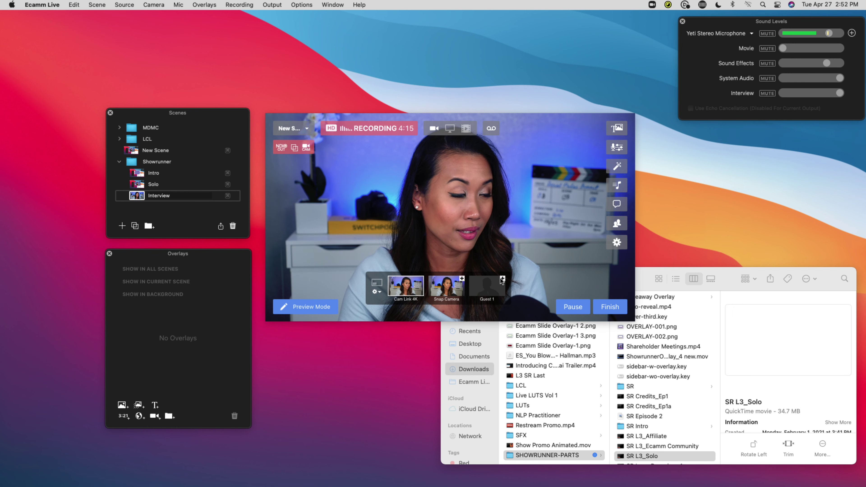
{"action": "left_click", "coordinate": [502, 279]}
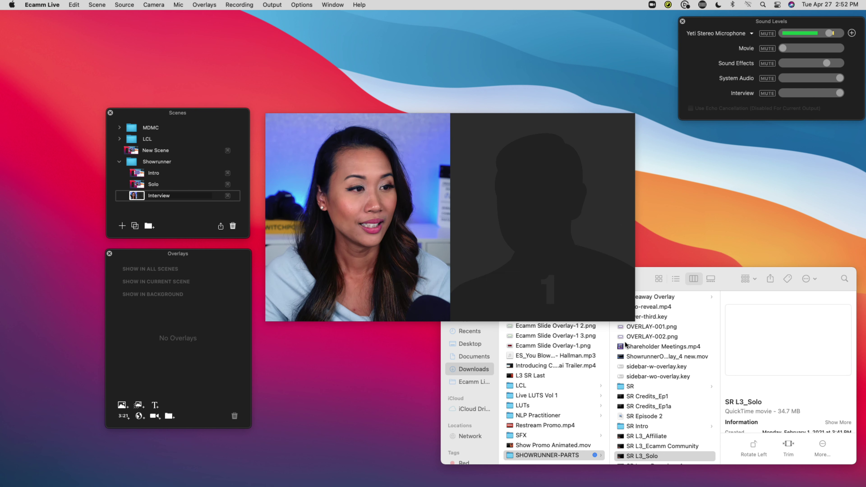
Add the OVERLAY-002 frame and dual-guest lower third to Interview, then select Solo
{"action": "scroll", "coordinate": [663, 369], "scroll_direction": "up", "scroll_amount": 2}
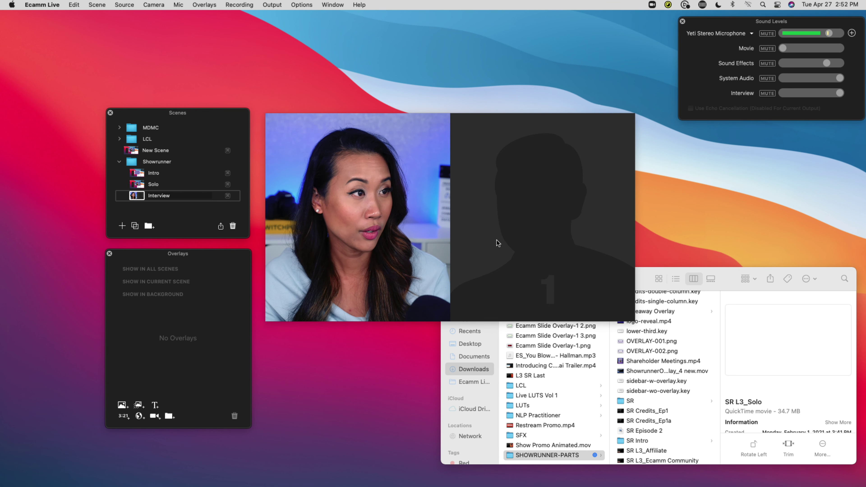
{"action": "left_click_drag", "start_coordinate": [651, 351], "coordinate": [356, 202]}
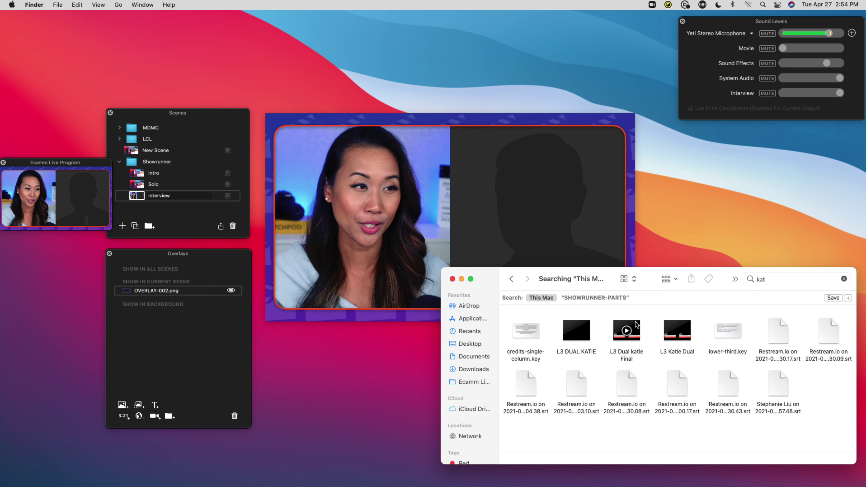
{"action": "left_click_drag", "start_coordinate": [636, 324], "coordinate": [371, 178]}
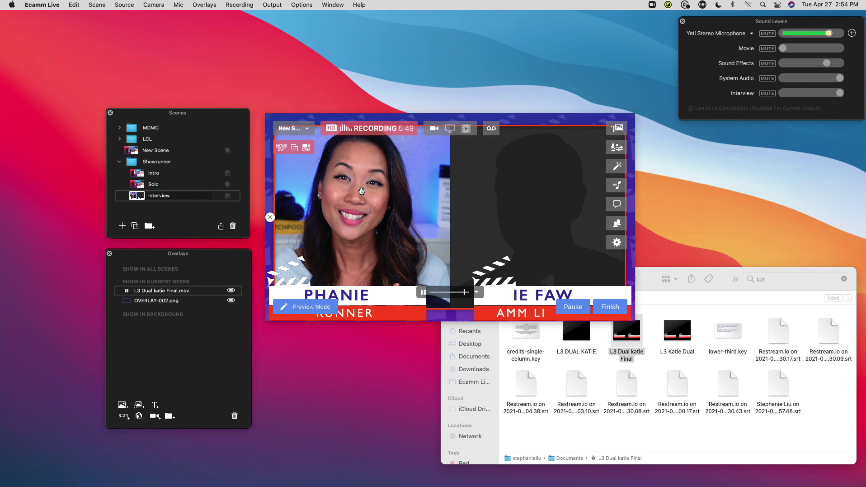
{"action": "left_click", "coordinate": [137, 185]}
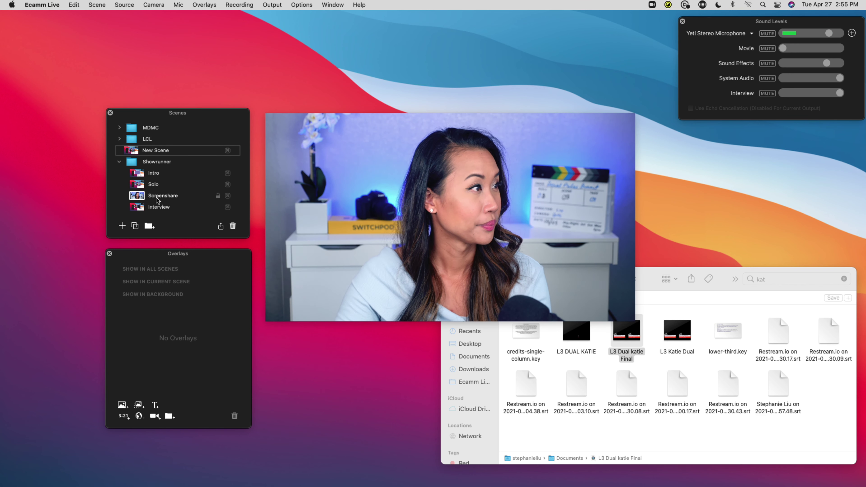
Move Screenshare below Interview and return Finder to the SHOWRUNNER-PARTS folder
{"action": "left_click_drag", "start_coordinate": [158, 199], "coordinate": [216, 203]}
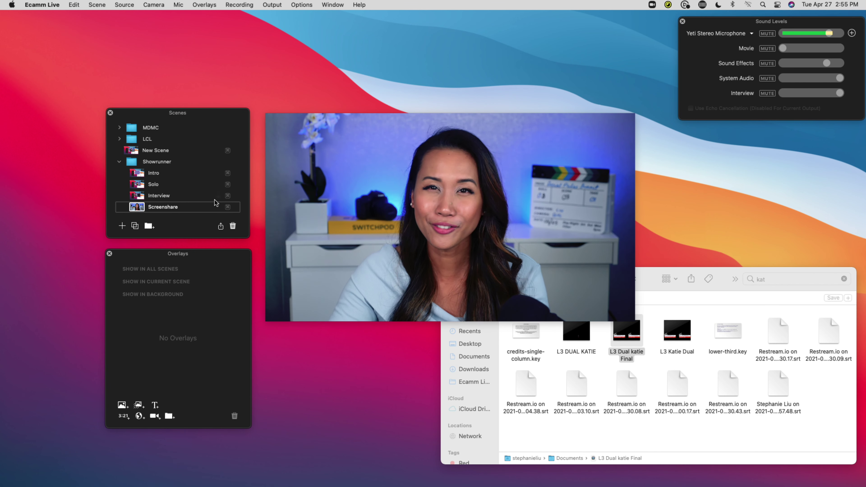
{"action": "left_click", "coordinate": [530, 431]}
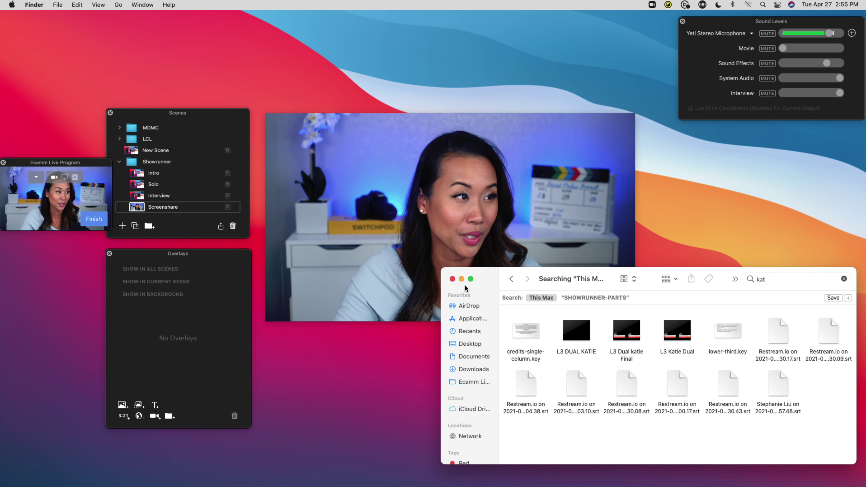
{"action": "left_click", "coordinate": [511, 278]}
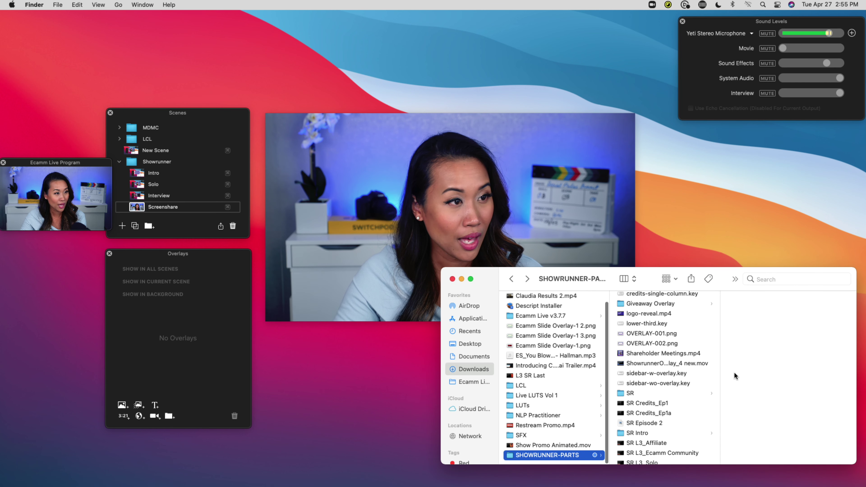
Place ShowrunnerOverlay_4 new.mov on the Screenshare scene and centre it
{"action": "scroll", "coordinate": [694, 370], "scroll_direction": "up", "scroll_amount": 1}
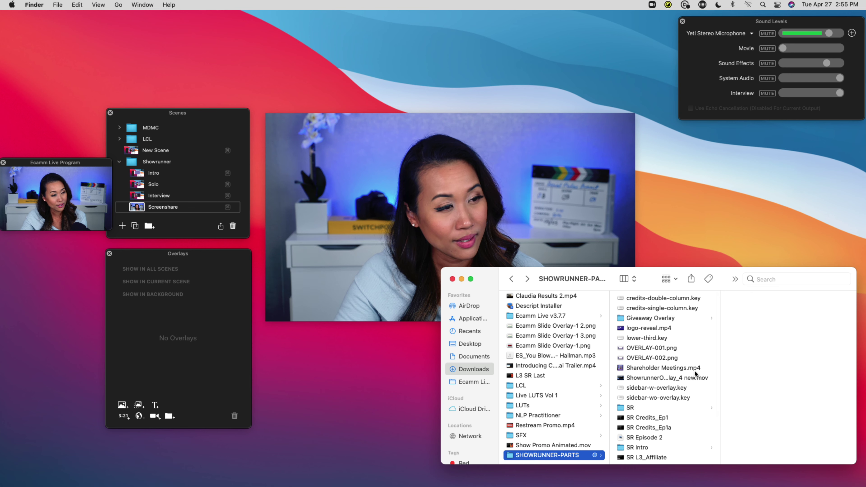
{"action": "scroll", "coordinate": [695, 373], "scroll_direction": "down", "scroll_amount": 5}
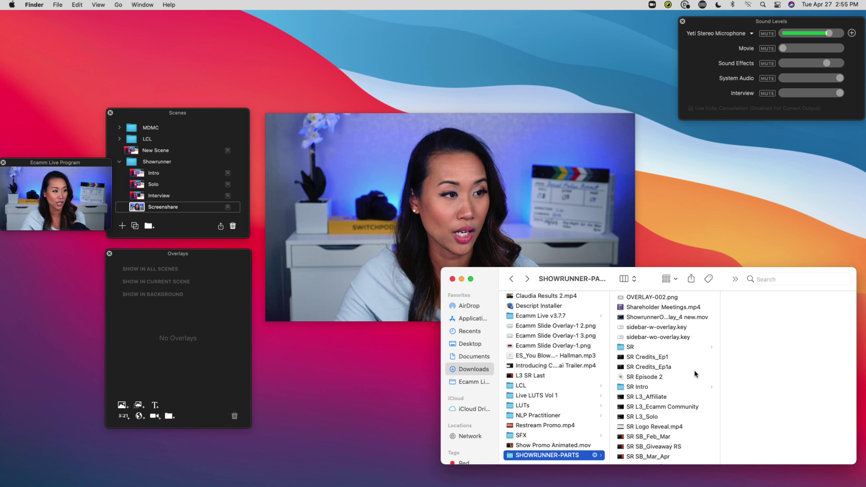
{"action": "scroll", "coordinate": [702, 377], "scroll_direction": "up", "scroll_amount": 5}
{"action": "left_click", "coordinate": [679, 378]}
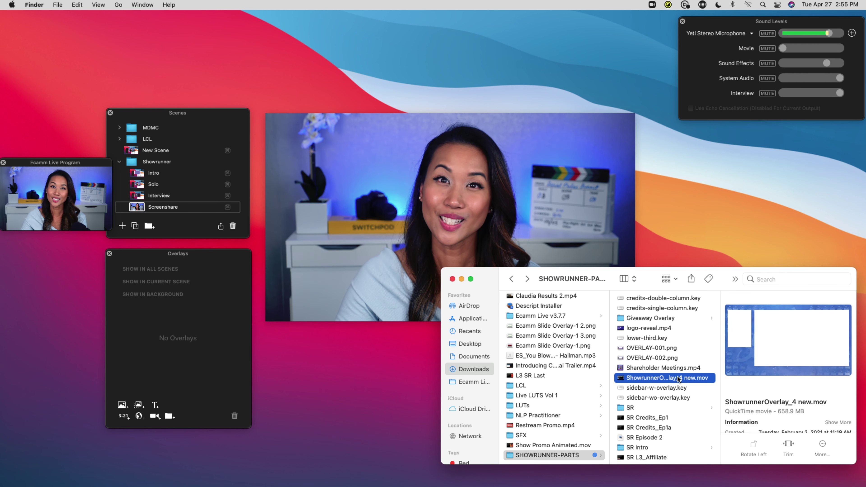
{"action": "left_click_drag", "start_coordinate": [679, 378], "coordinate": [424, 185]}
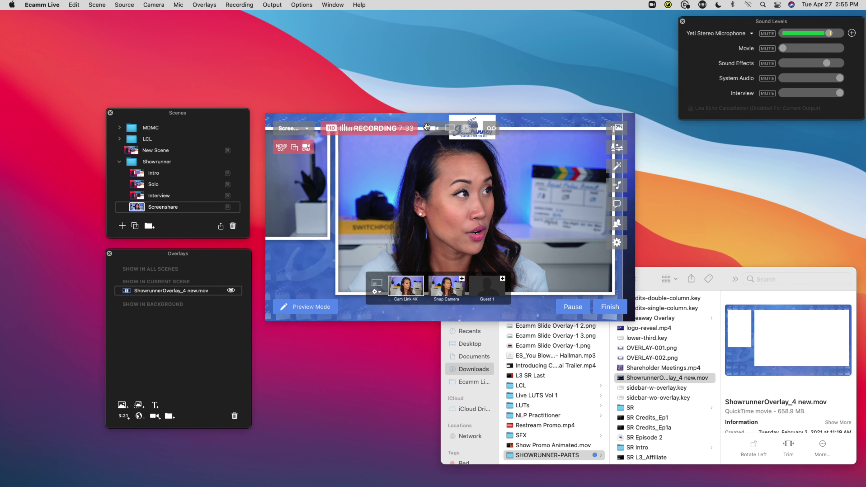
{"action": "mouse_move", "coordinate": [426, 127]}
{"action": "left_mouse_down"}
{"action": "mouse_move", "coordinate": [448, 128]}
{"action": "mouse_move", "coordinate": [439, 131]}
{"action": "left_mouse_up"}
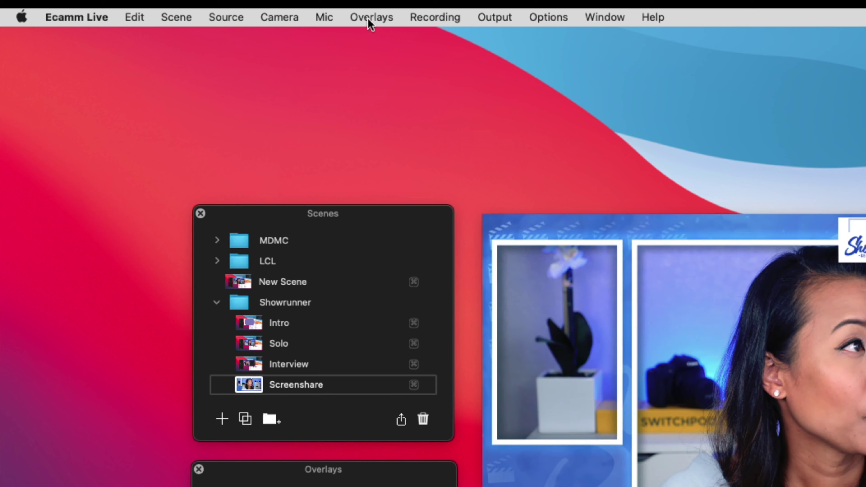
Add a Cam Link 4K camera overlay with Tall (9:16) aspect ratio
{"action": "left_click", "coordinate": [369, 18]}
{"action": "mouse_move", "coordinate": [425, 142]}
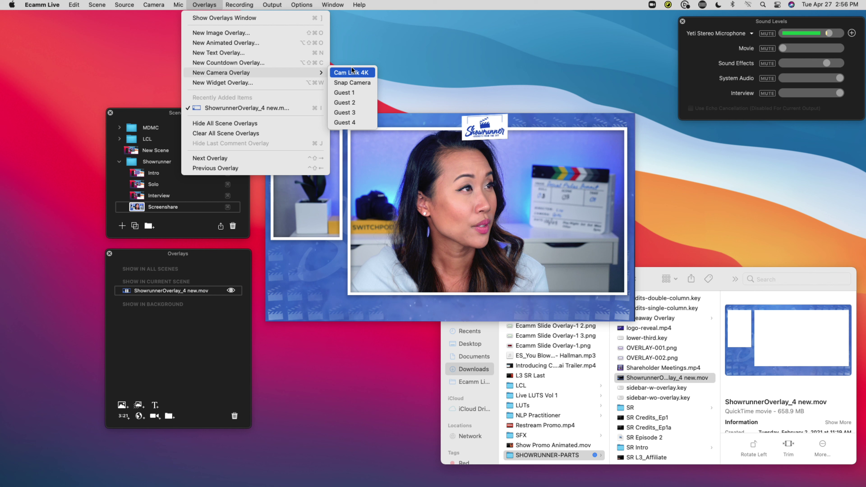
{"action": "left_click", "coordinate": [638, 140]}
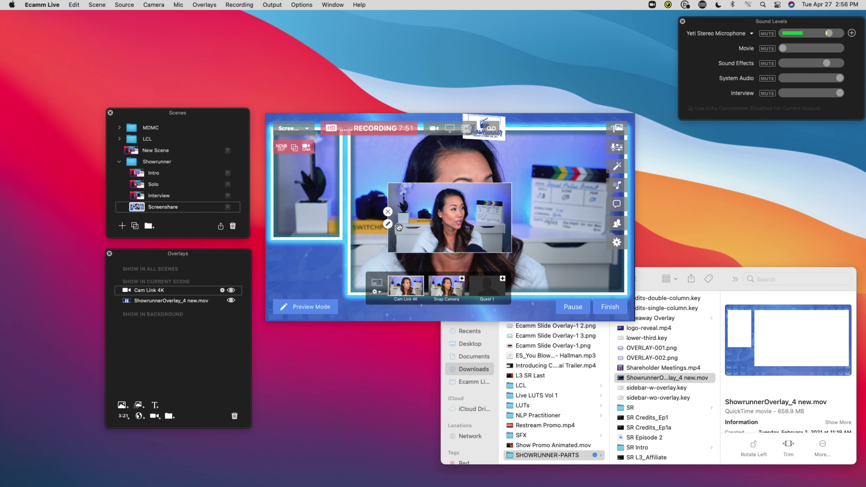
{"action": "left_click", "coordinate": [387, 224]}
{"action": "left_click", "coordinate": [443, 232]}
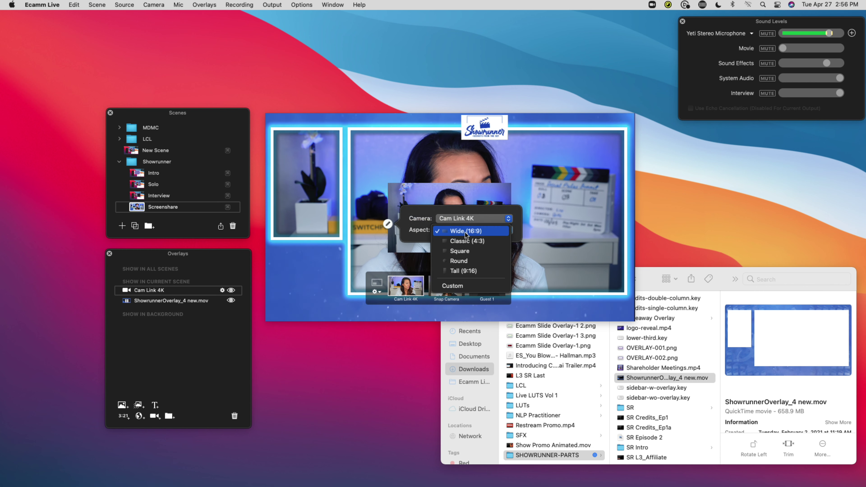
{"action": "left_click", "coordinate": [471, 271]}
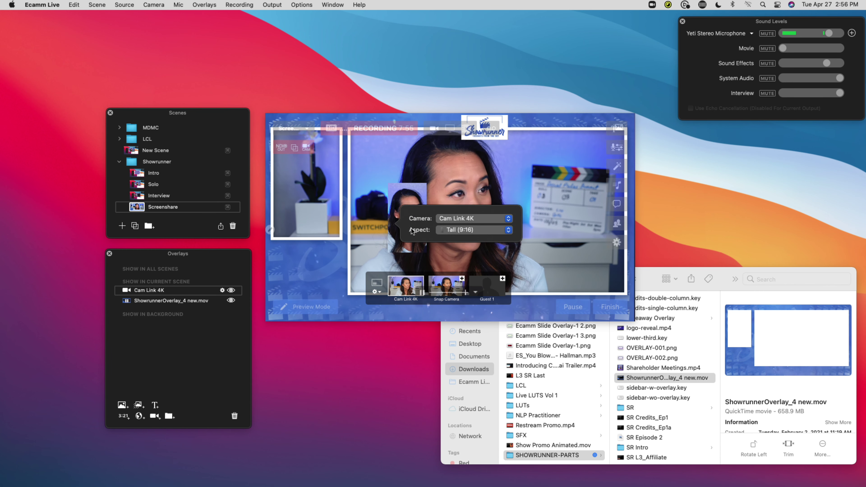
Fit the camera into the top-left frame and layer it below ShowrunnerOverlay_4 new.mov
{"action": "left_click_drag", "start_coordinate": [415, 193], "coordinate": [298, 137]}
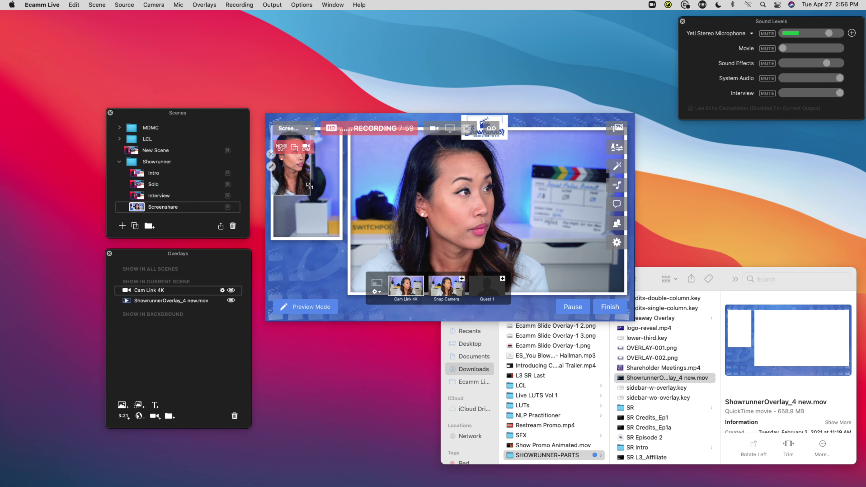
{"action": "left_click_drag", "start_coordinate": [309, 197], "coordinate": [348, 251]}
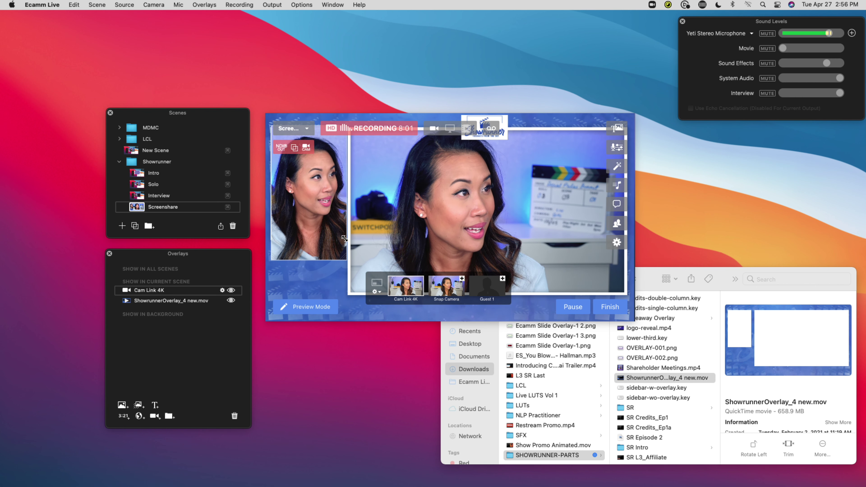
{"action": "left_click_drag", "start_coordinate": [303, 216], "coordinate": [303, 214]}
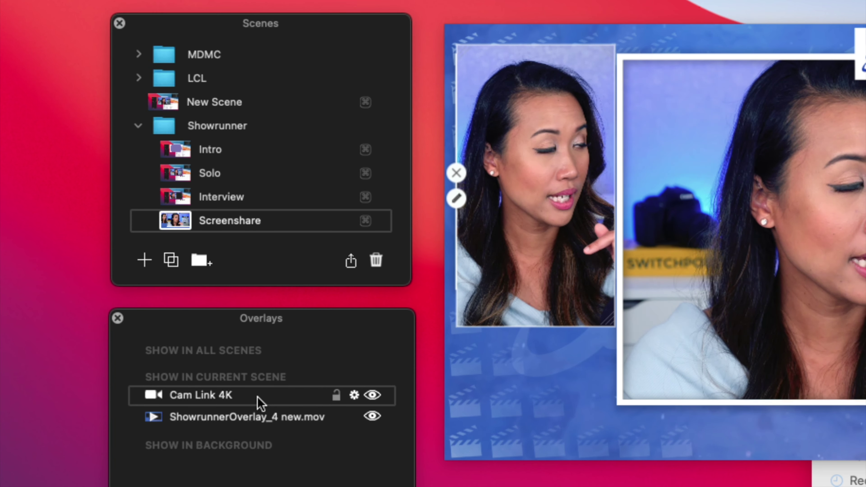
{"action": "left_click_drag", "start_coordinate": [176, 294], "coordinate": [177, 304]}
{"action": "left_click_drag", "start_coordinate": [258, 426], "coordinate": [258, 427]}
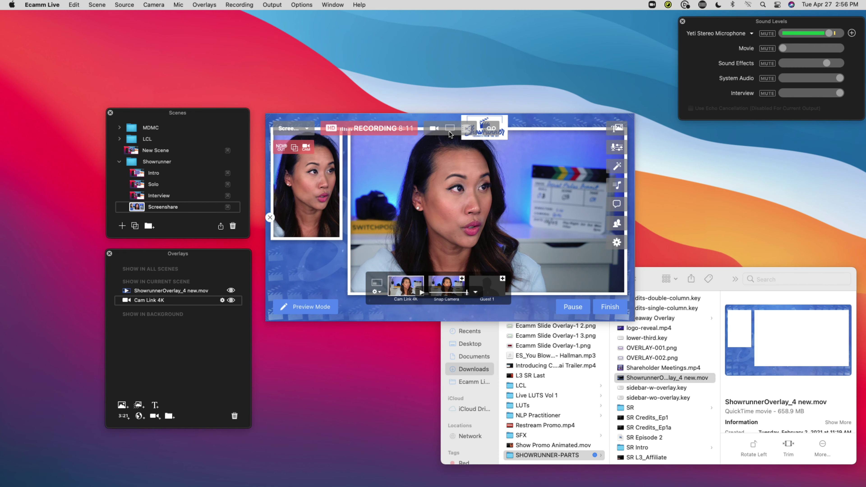
Start screen sharing and load ecamm.tv/showrunner in a new Chrome window
{"action": "left_click", "coordinate": [450, 129]}
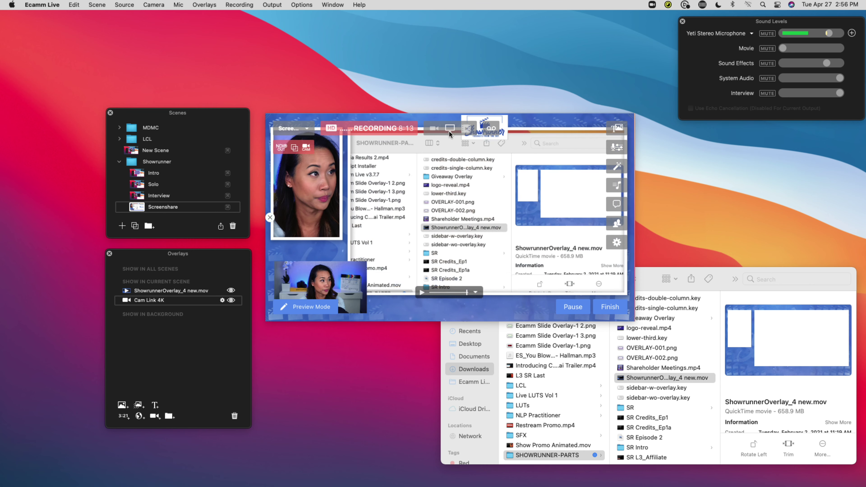
{"action": "key", "text": "super+Tab"}
{"action": "key", "text": "super+Tab"}
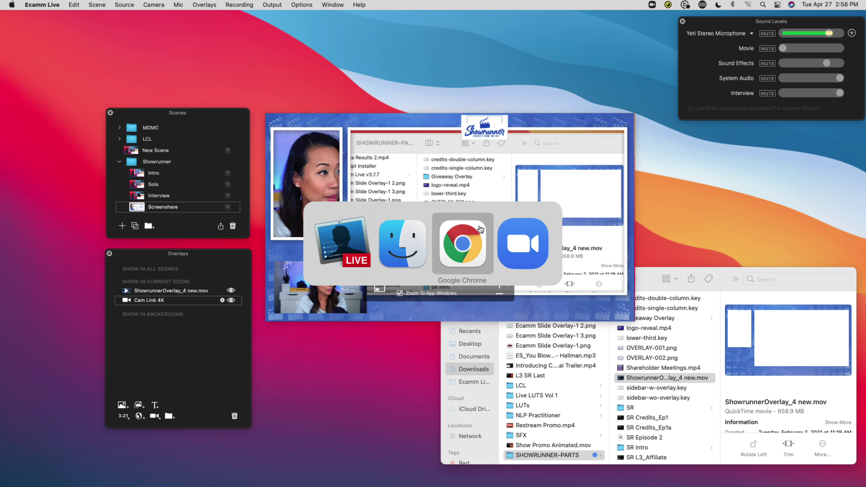
{"action": "key", "text": "super+n"}
{"action": "type", "text": "d"}
{"action": "key", "text": "BackSpace"}
{"action": "key", "text": "BackSpace"}
{"action": "type", "text": "s"}
{"action": "key", "text": "BackSpace"}
{"action": "key", "text": "BackSpace"}
{"action": "type", "text": "ecammt"}
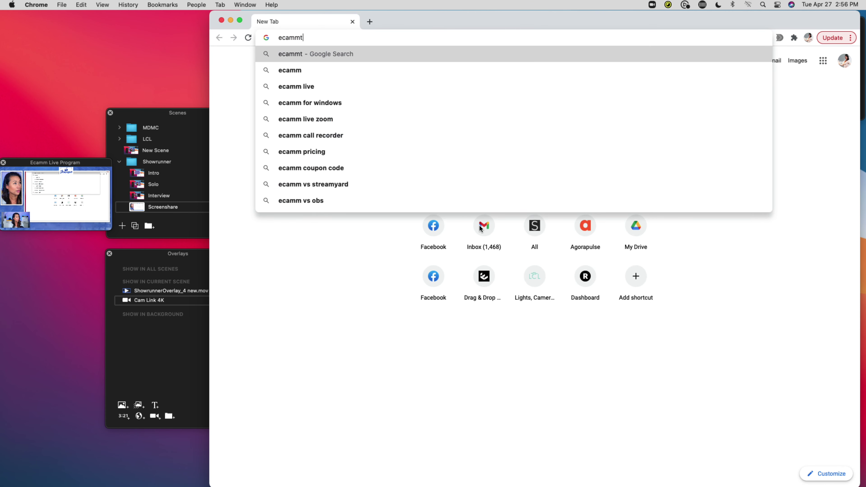
{"action": "key", "text": "BackSpace"}
{"action": "type", "text": ".tv"}
{"action": "key", "text": "Return"}
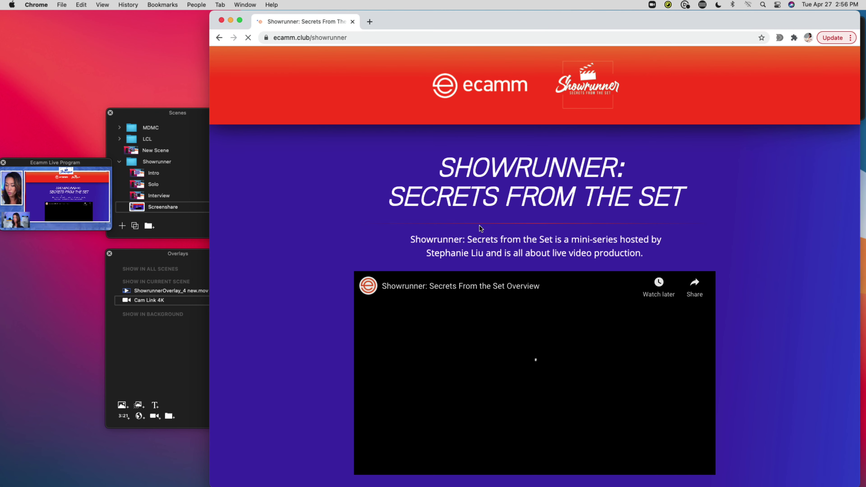
Switch from Chrome through Finder back to Ecamm Live
{"action": "left_click", "coordinate": [107, 83]}
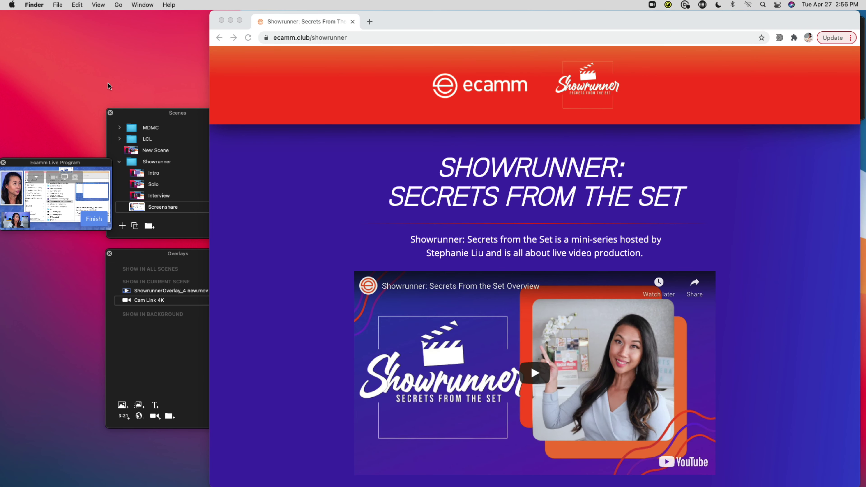
{"action": "left_click", "coordinate": [254, 110]}
{"action": "key", "text": "super+Tab"}
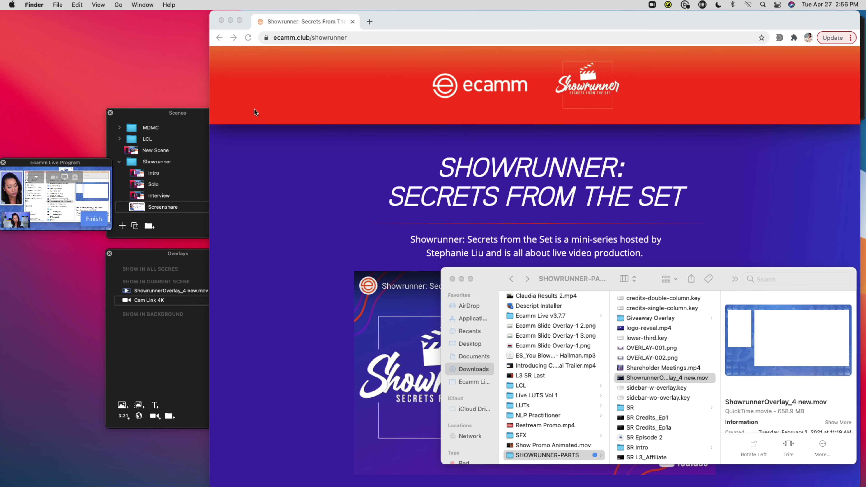
{"action": "key", "text": "super+Tab"}
{"action": "key", "text": "Tab"}
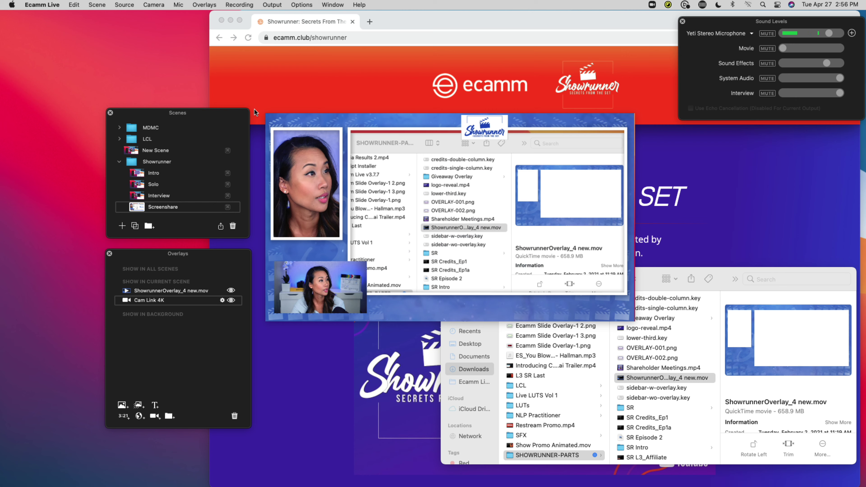
Minimize Finder and change the screen share source from Current Application to Google Chrome
{"action": "left_click", "coordinate": [714, 273]}
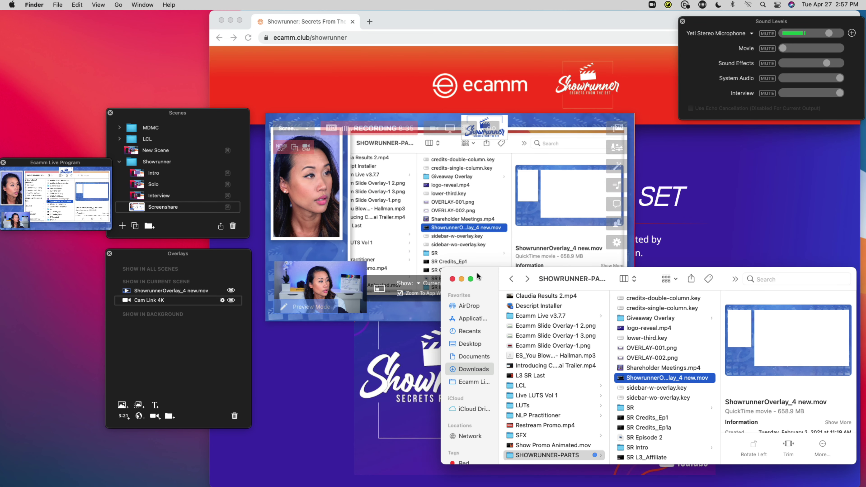
{"action": "left_click", "coordinate": [462, 279]}
{"action": "left_click", "coordinate": [285, 269]}
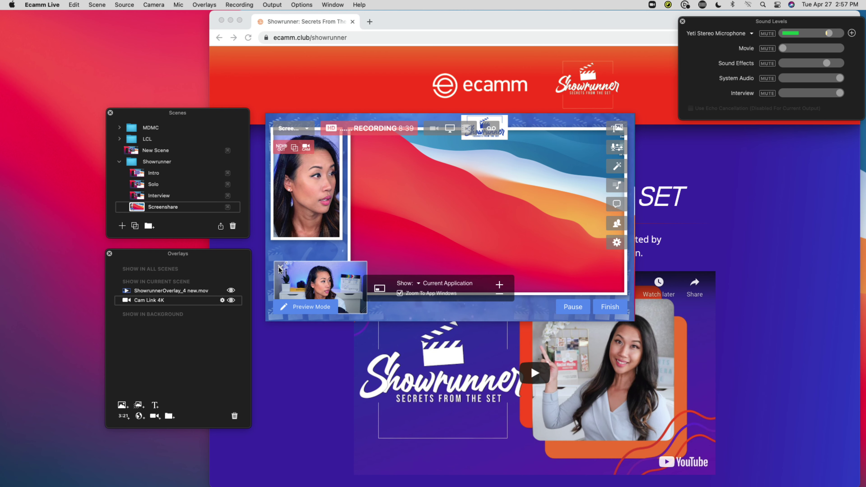
{"action": "left_click", "coordinate": [445, 284]}
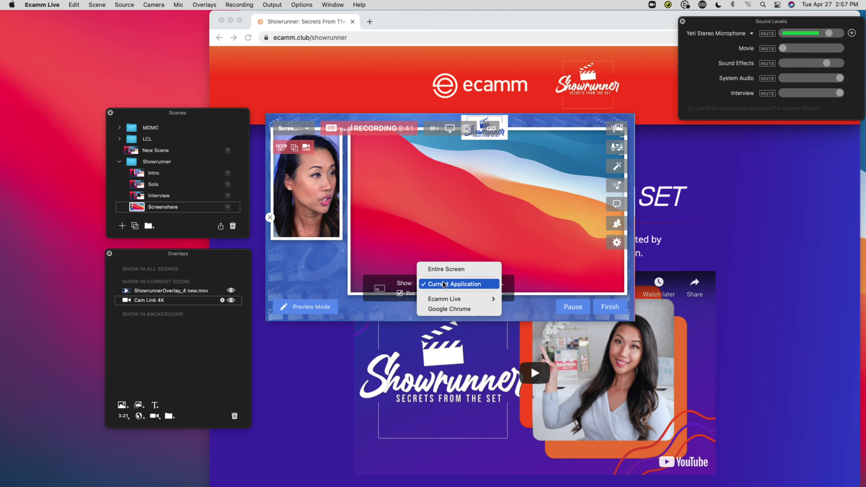
{"action": "left_click", "coordinate": [449, 309]}
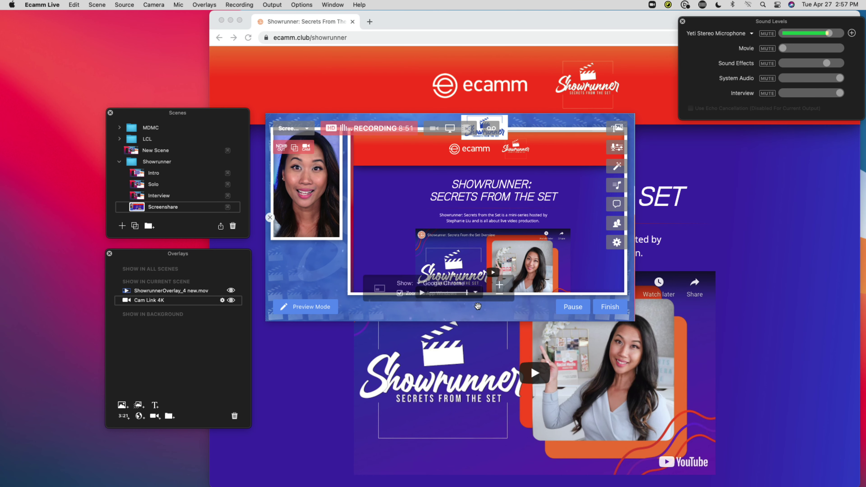
Scroll the Chrome Showrunner page down to The Highlight Reel, then return to Ecamm Live
{"action": "left_click", "coordinate": [797, 393]}
{"action": "scroll", "coordinate": [792, 390], "scroll_direction": "down", "scroll_amount": 10}
{"action": "scroll", "coordinate": [792, 390], "scroll_direction": "down", "scroll_amount": 20}
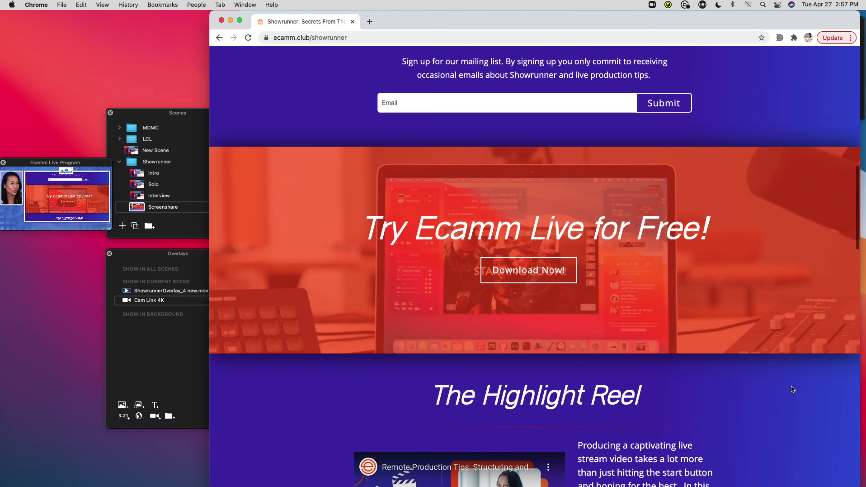
{"action": "scroll", "coordinate": [792, 390], "scroll_direction": "down", "scroll_amount": 3}
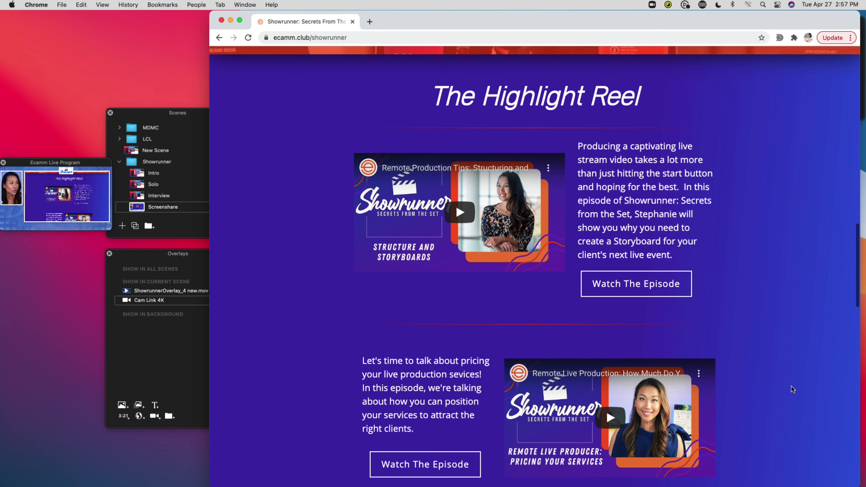
{"action": "key", "text": "super+Tab"}
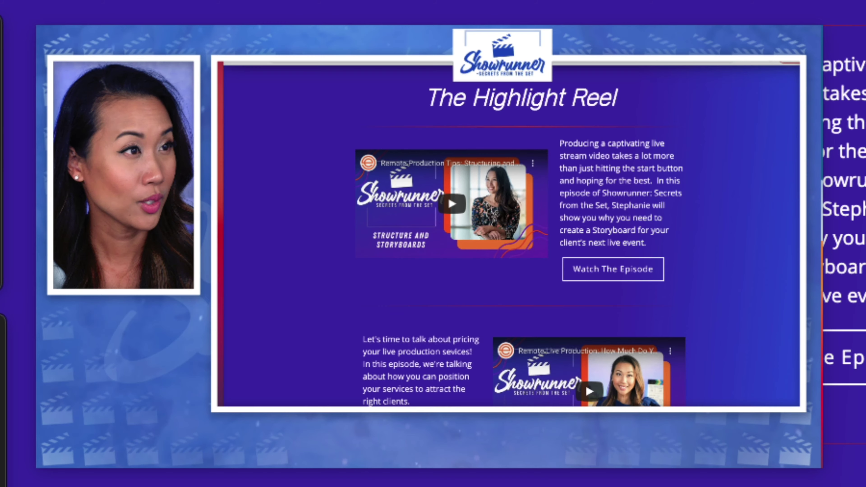
{"action": "scroll", "coordinate": [511, 235], "scroll_direction": "down", "scroll_amount": 5}
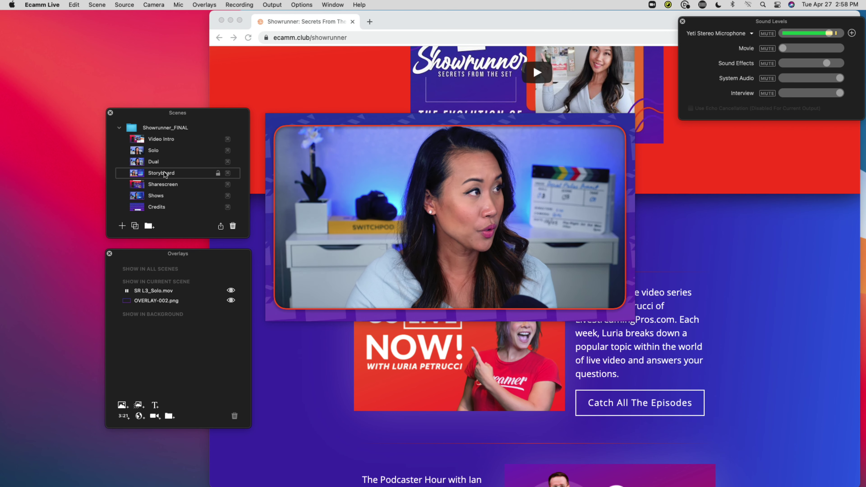
Select the Storyboard scene in the Showrunner_FINAL folder
{"action": "left_click", "coordinate": [142, 175]}
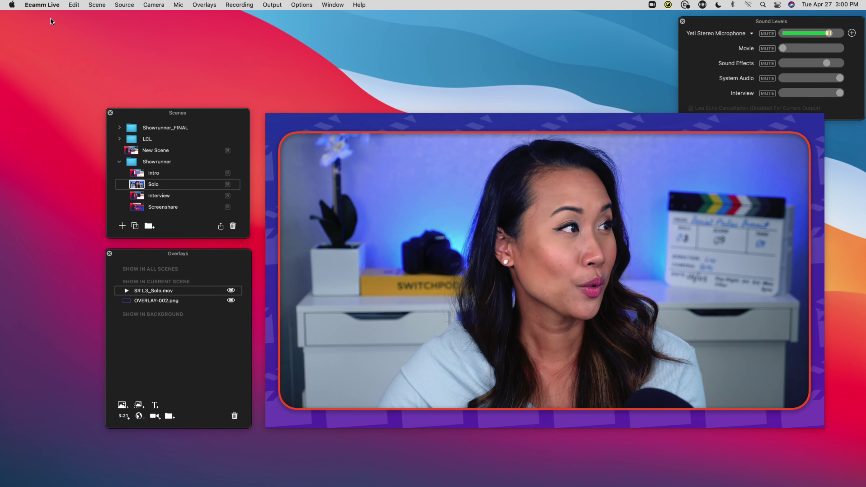
Assign hotkey ⌘1 to Intro, ⌘2 to Solo, ⌘3 to Interview and ⌘4 to Screenshare
{"action": "left_click", "coordinate": [228, 173]}
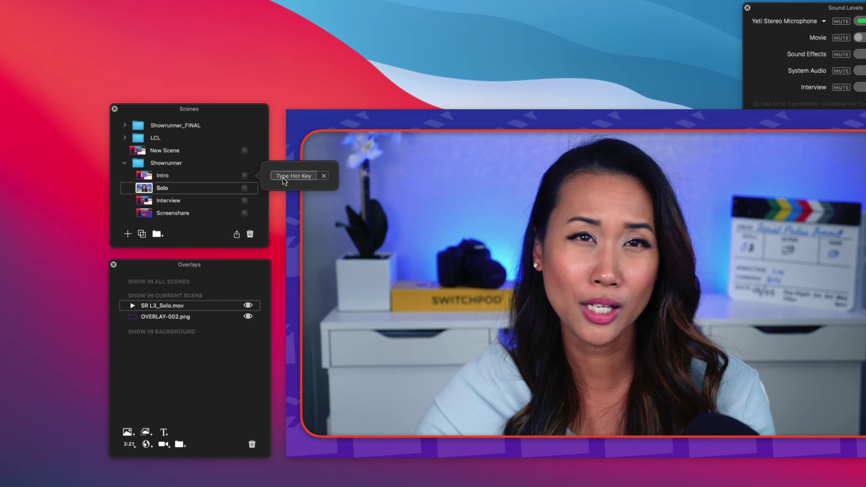
{"action": "key", "text": "super+1"}
{"action": "left_click", "coordinate": [246, 189]}
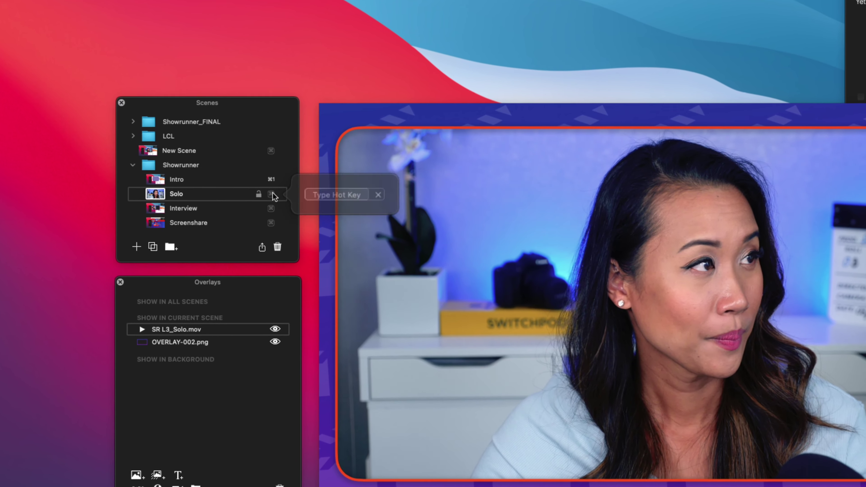
{"action": "key", "text": "super+2"}
{"action": "left_click", "coordinate": [273, 208]}
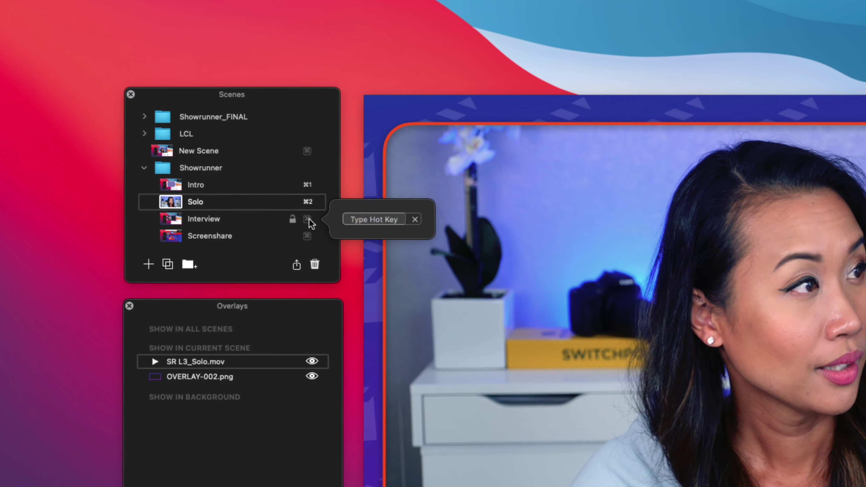
{"action": "key", "text": "super+3"}
{"action": "left_click", "coordinate": [308, 236]}
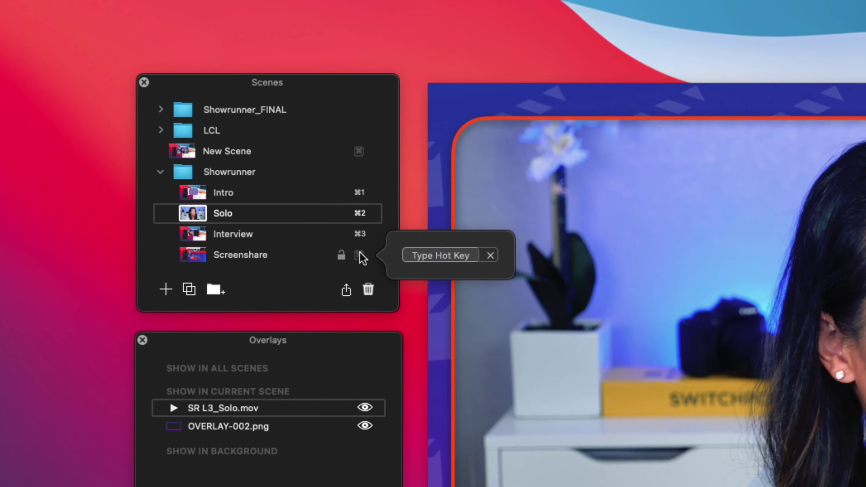
{"action": "key", "text": "super+4"}
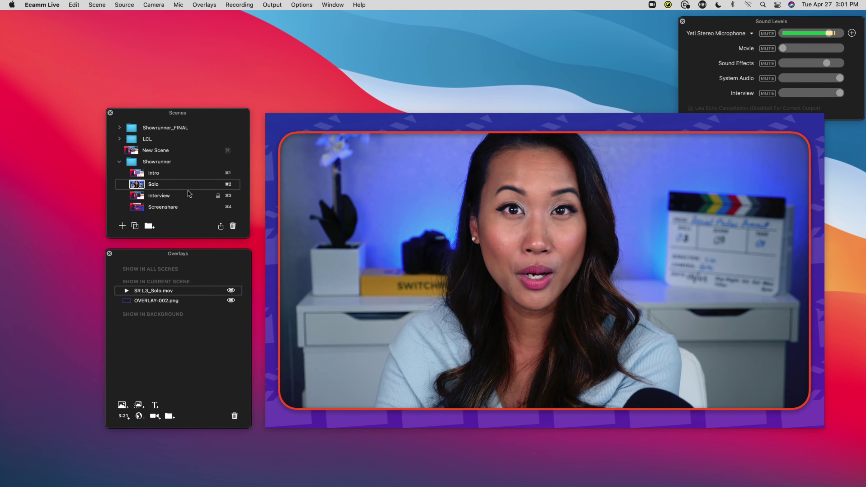
{"action": "left_click", "coordinate": [189, 195]}
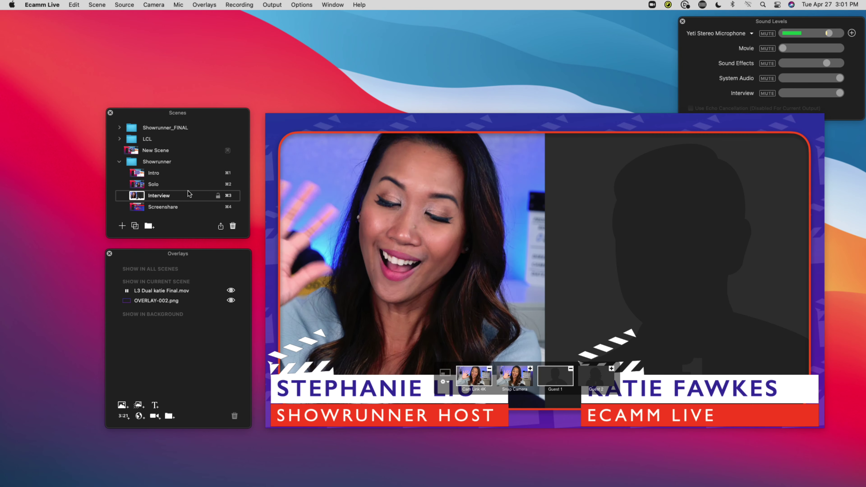
{"action": "key", "text": "super+2"}
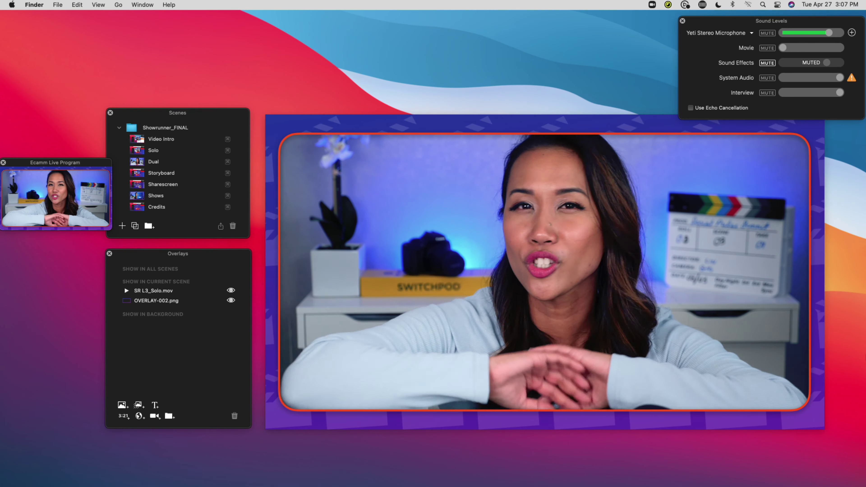
Put the Credits scene on air and switch on the step-repeat.jpeg overlay as its backdrop
{"action": "mouse_move", "coordinate": [491, 169]}
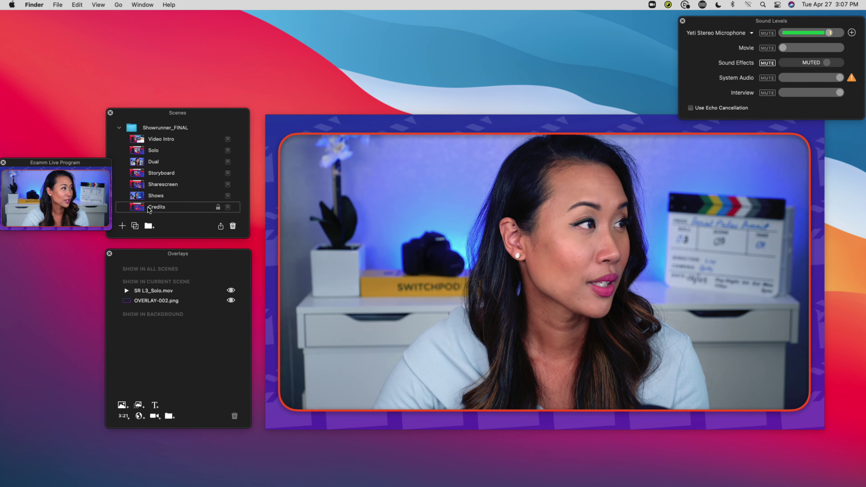
{"action": "left_click", "coordinate": [139, 210]}
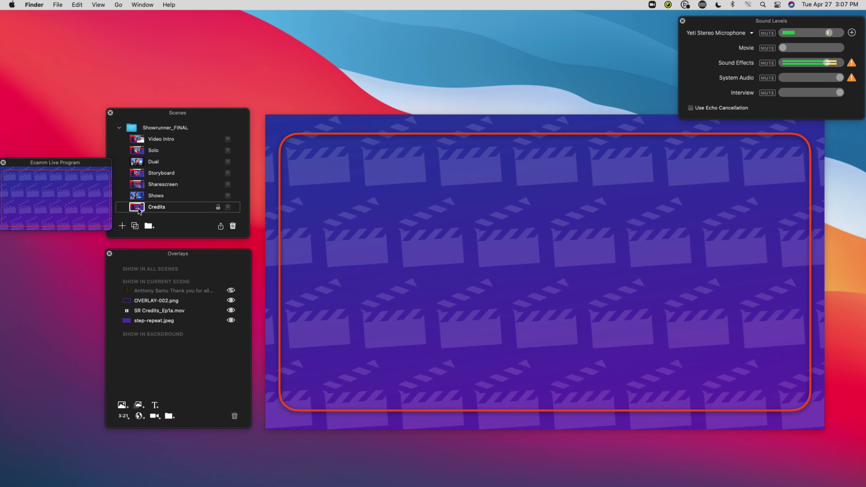
{"action": "mouse_move", "coordinate": [453, 259]}
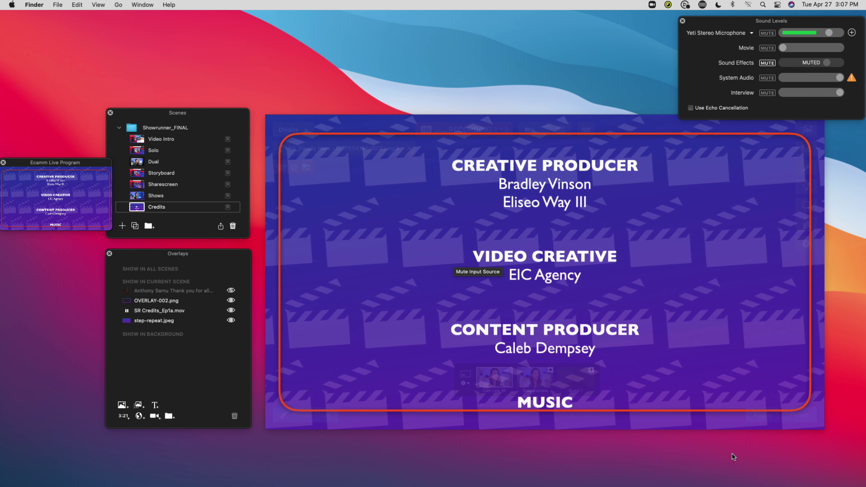
{"action": "mouse_move", "coordinate": [677, 486]}
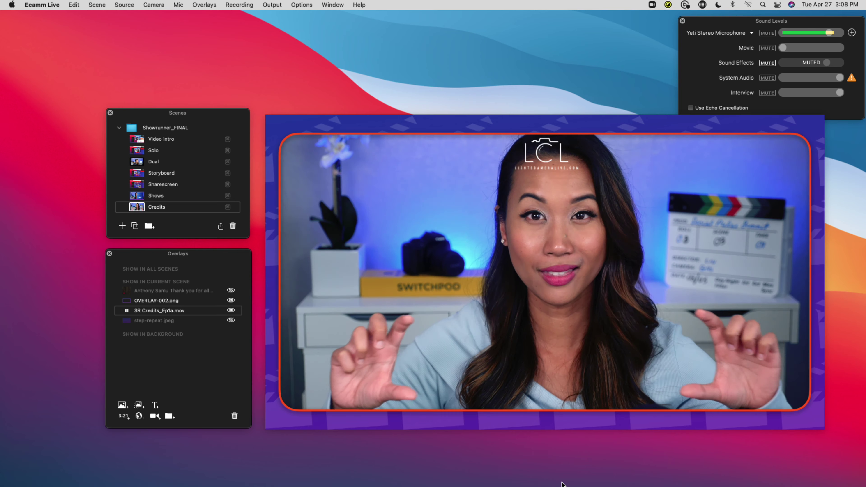
{"action": "mouse_move", "coordinate": [292, 275]}
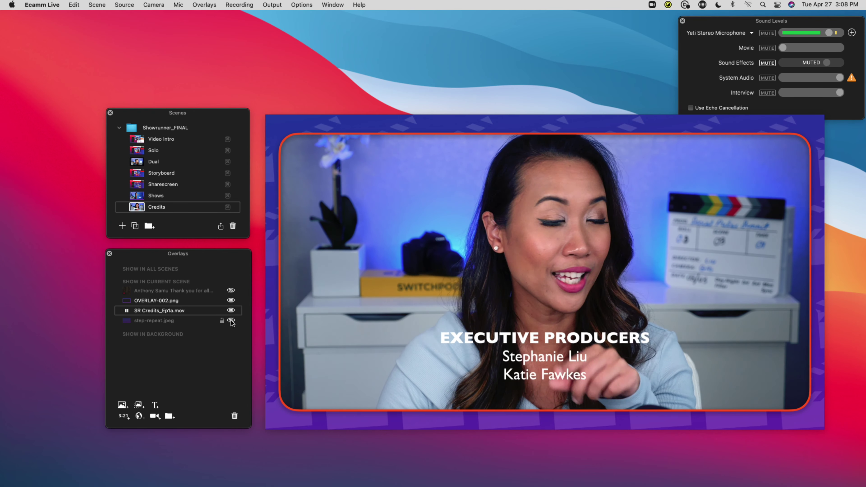
{"action": "left_click", "coordinate": [231, 321]}
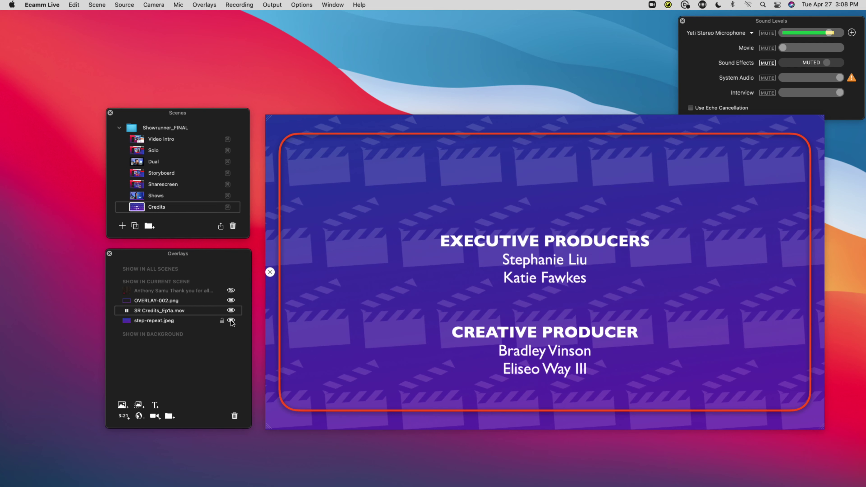